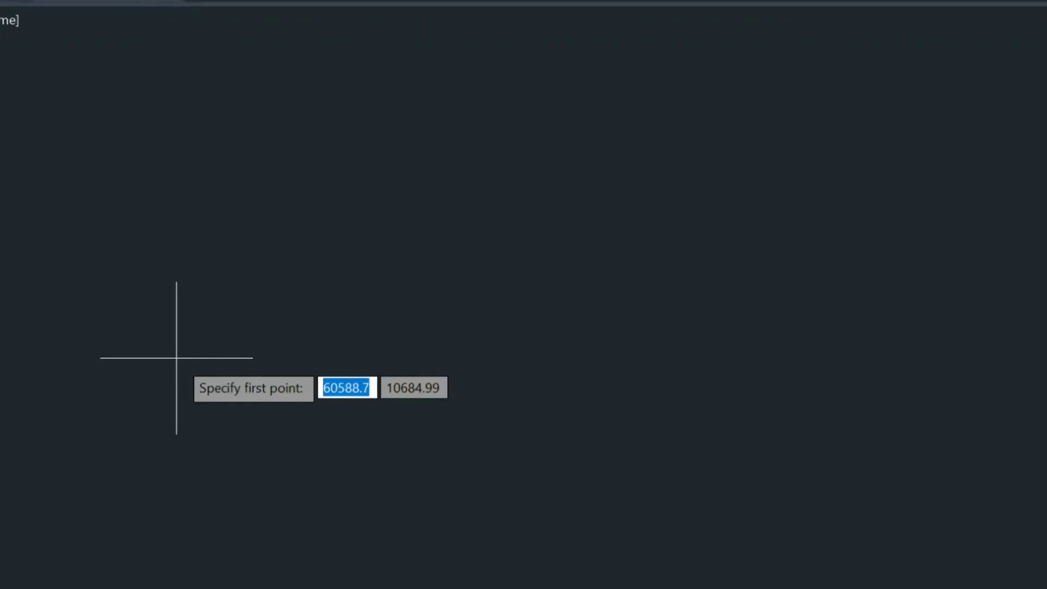
- Draw the 700 mm horizontal line AB starting from point A
left_click(247, 321)
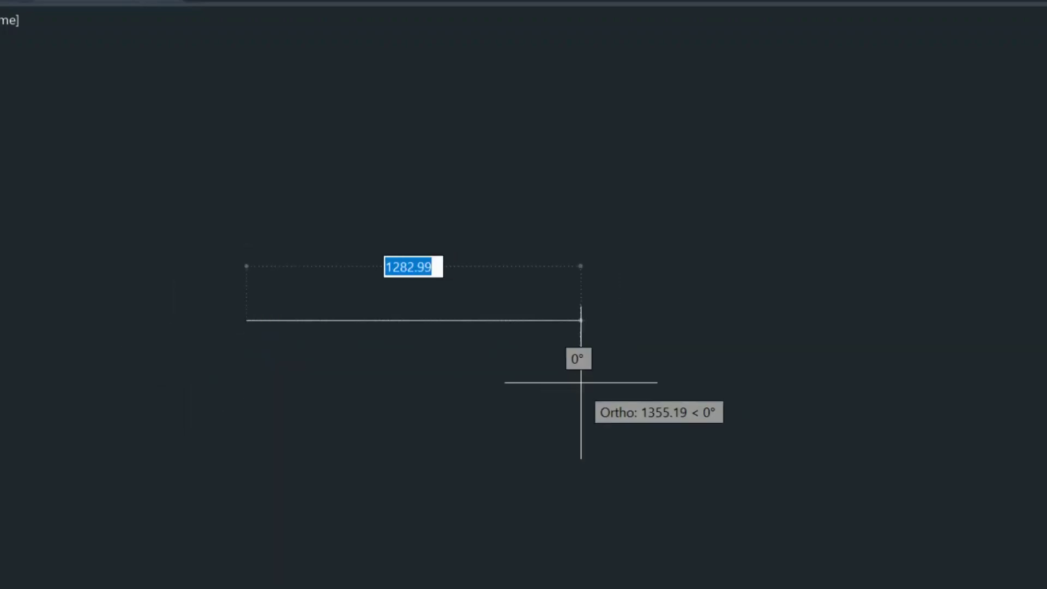
type("700")
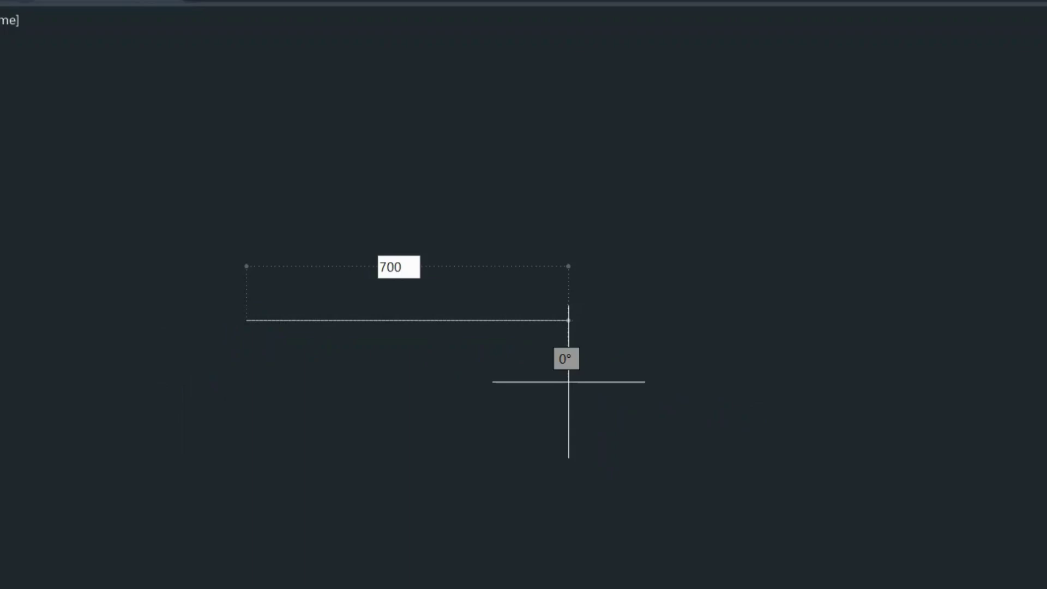
key("Return")
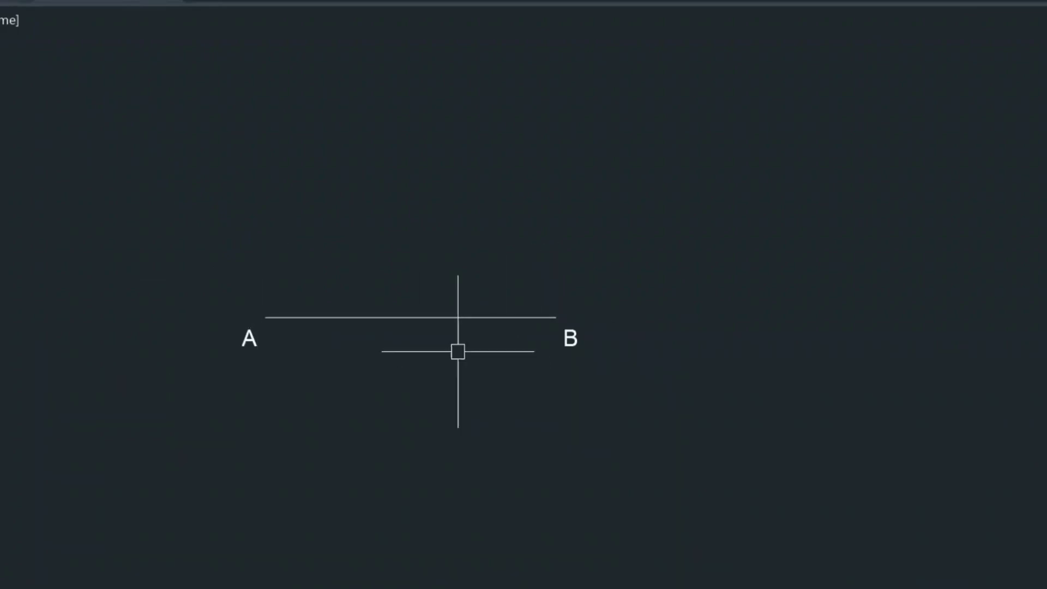
- Confirm line AB's length reads 700 in Quick Properties, then deselect it
left_click(396, 318)
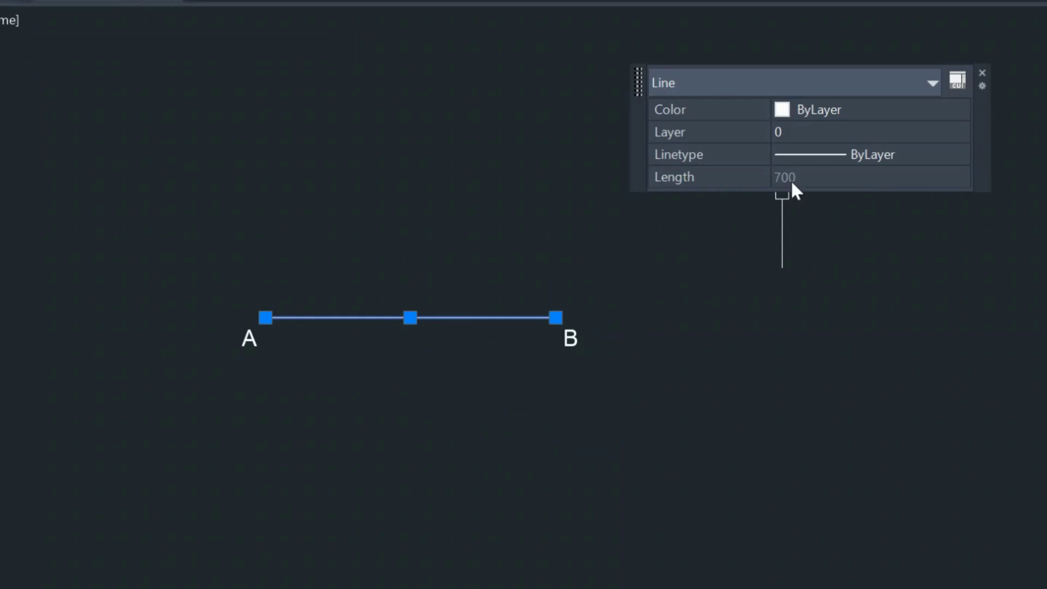
left_click(983, 73)
key("Escape")
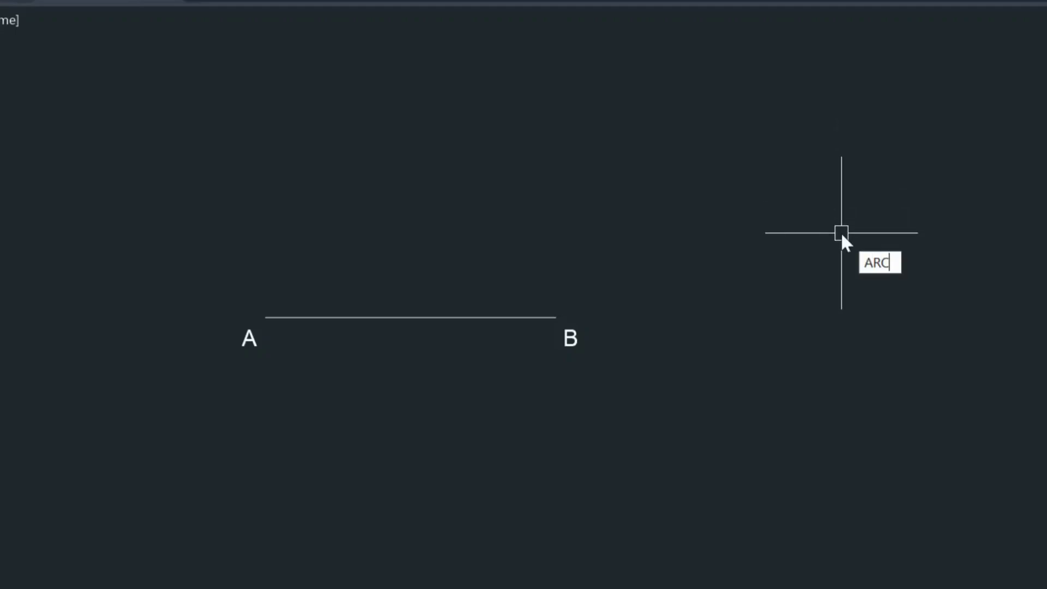
- Draw a radius-480 arc centred on A above AB, then begin a second 480 arc
key("Return")
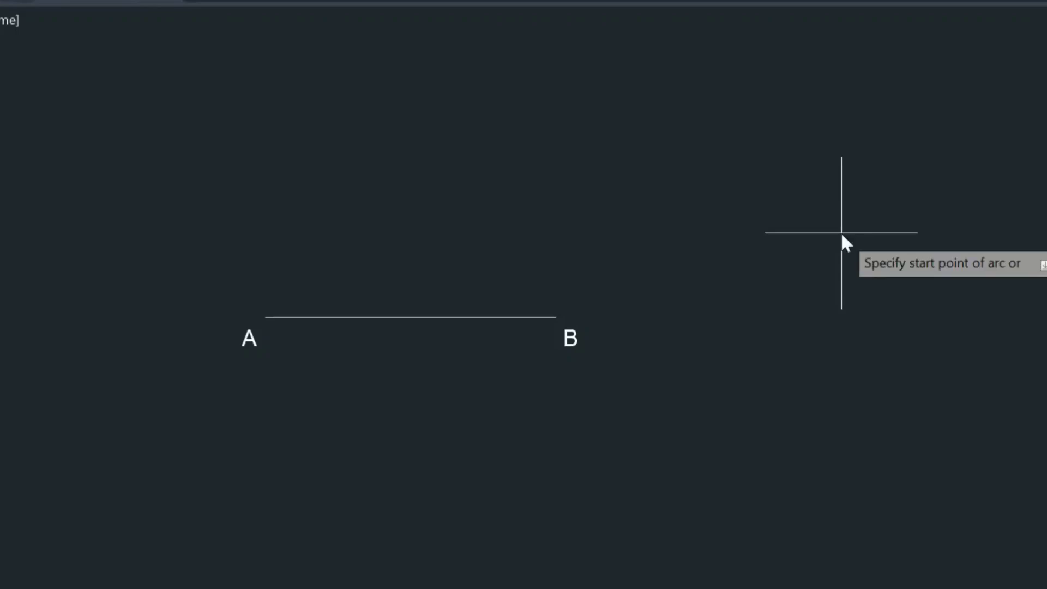
type("c")
key("Return")
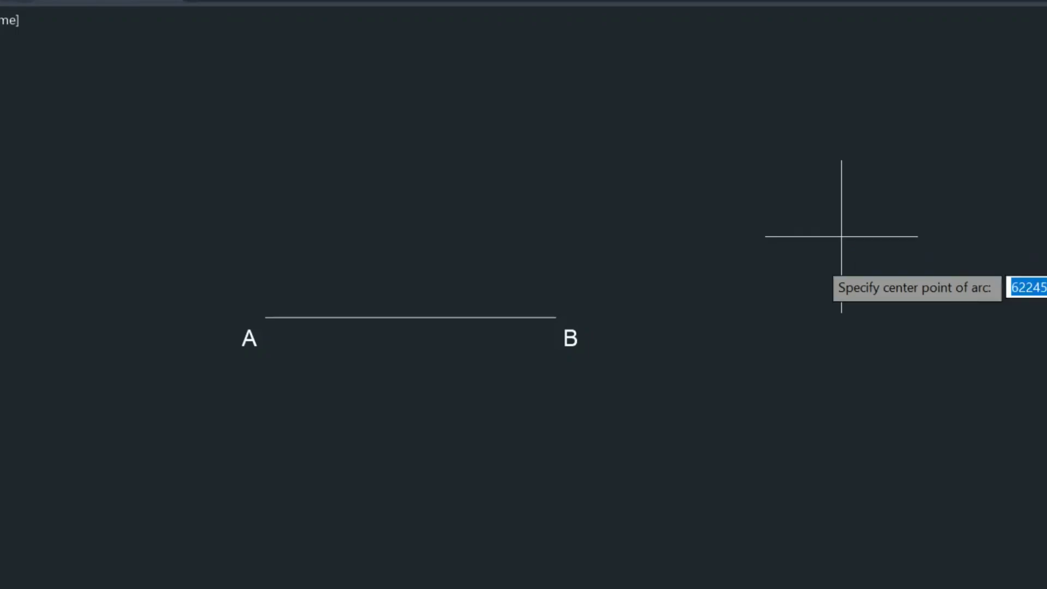
left_click(265, 316)
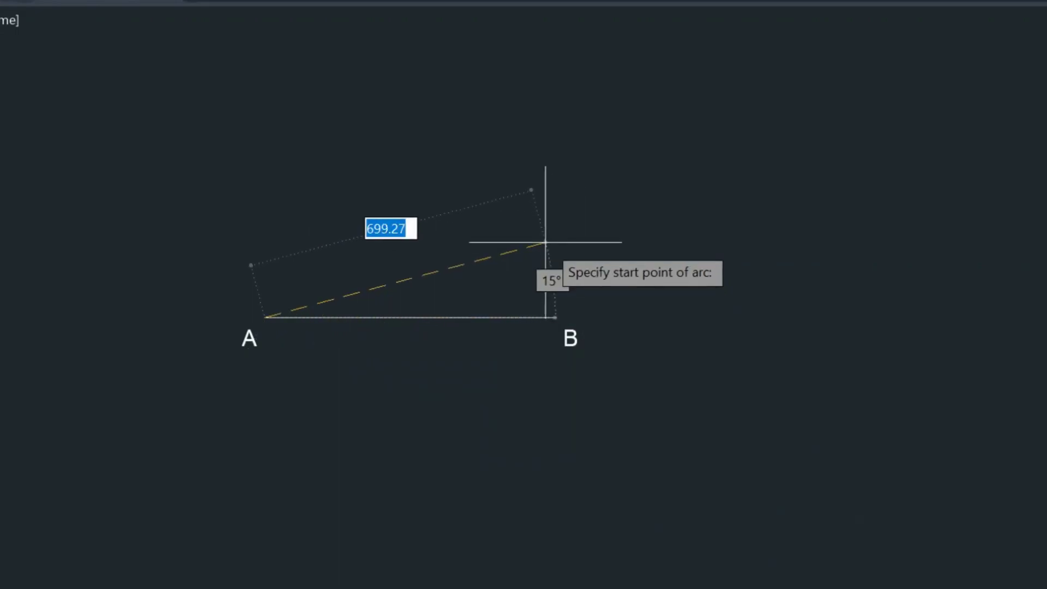
type("480")
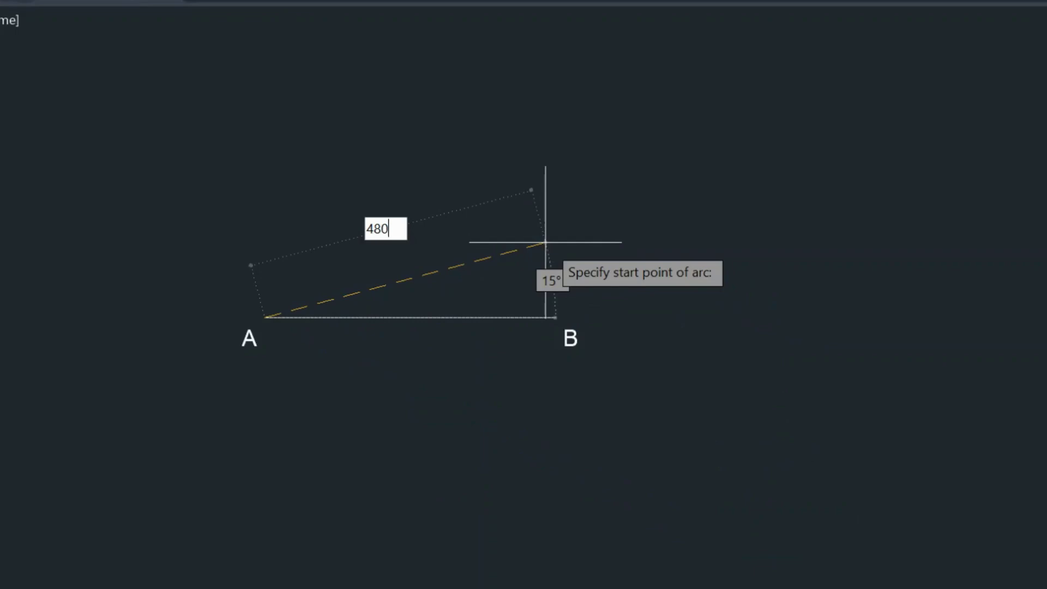
key("Return")
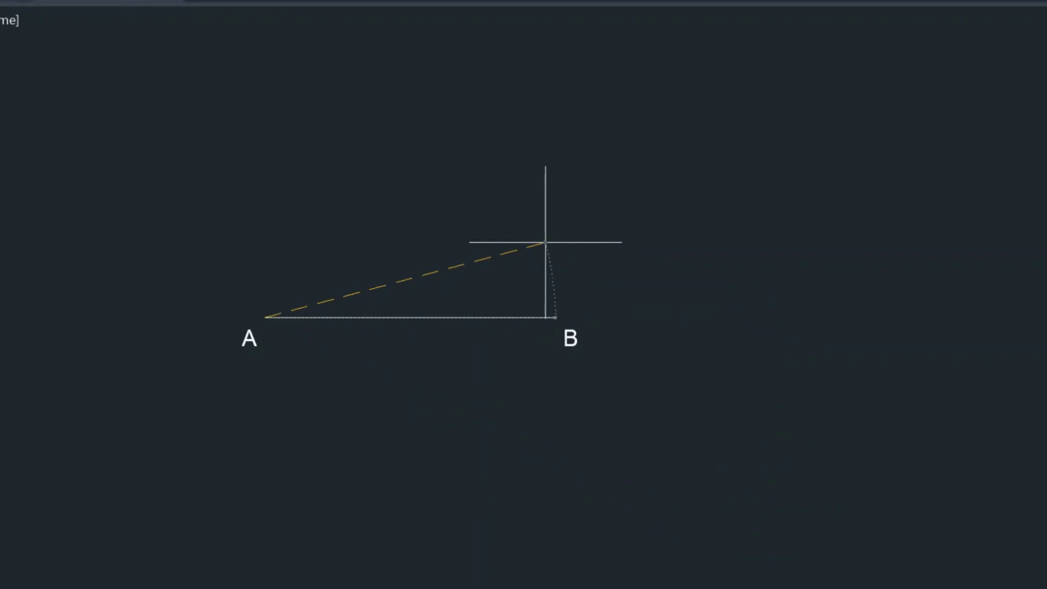
left_click(367, 157)
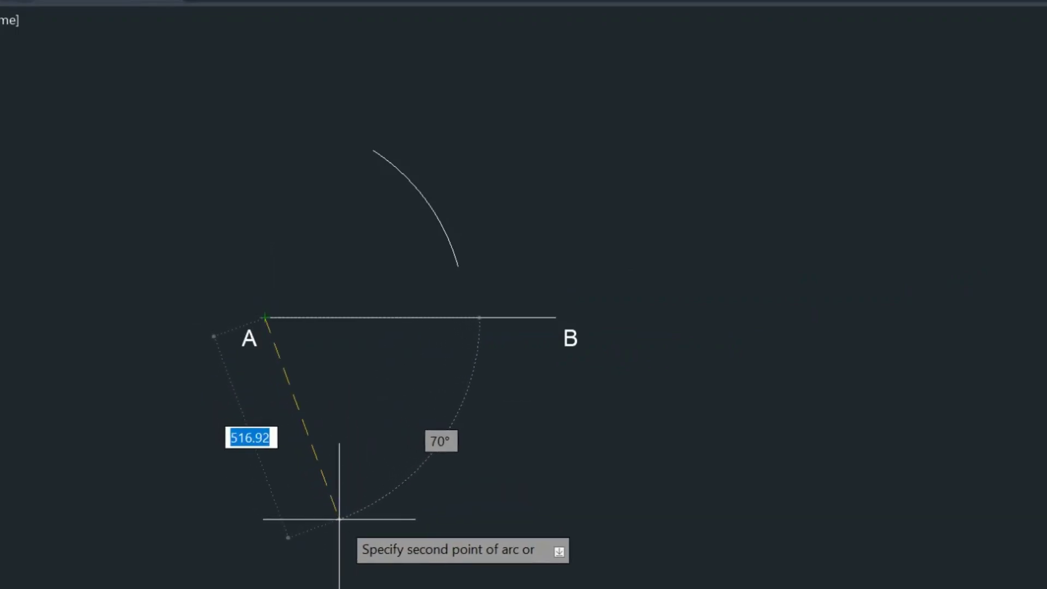
type("480")
key("Return")
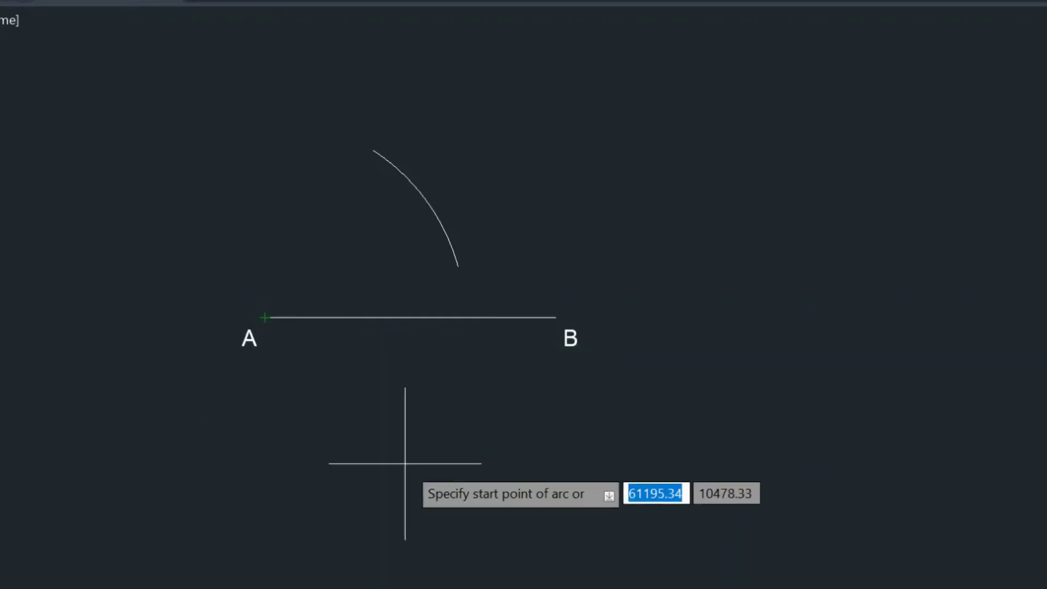
- Start another centre-based arc on A with radius 480, then cancel it
type("c")
key("space")
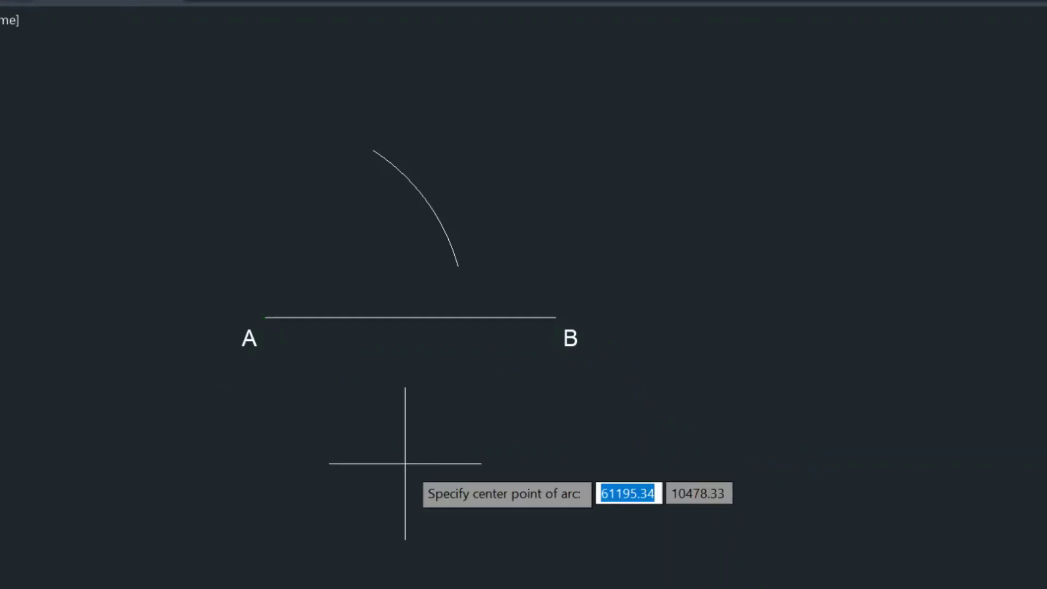
left_click(265, 317)
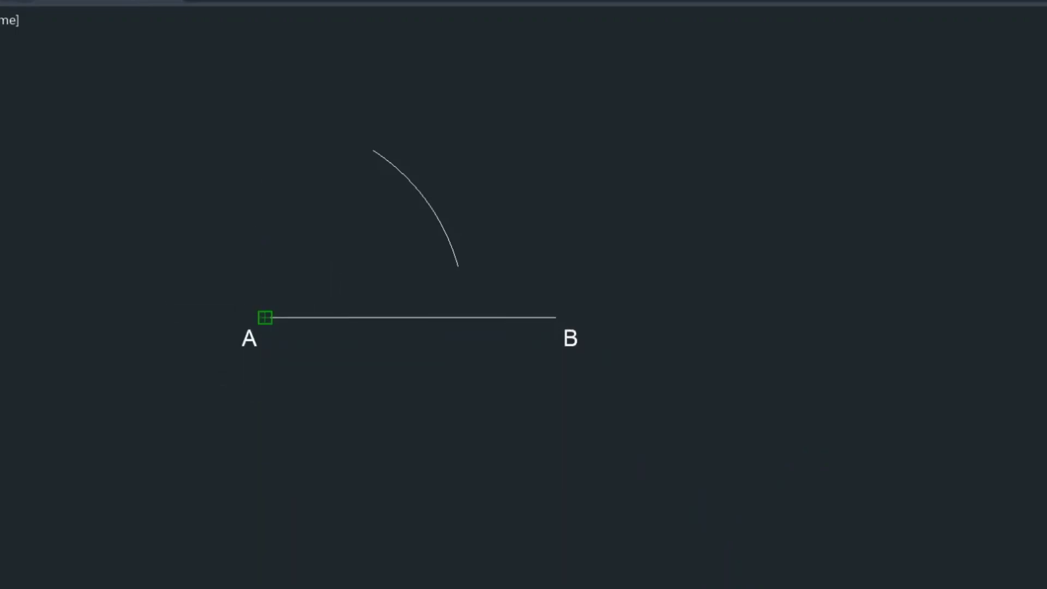
type("480")
key("Return")
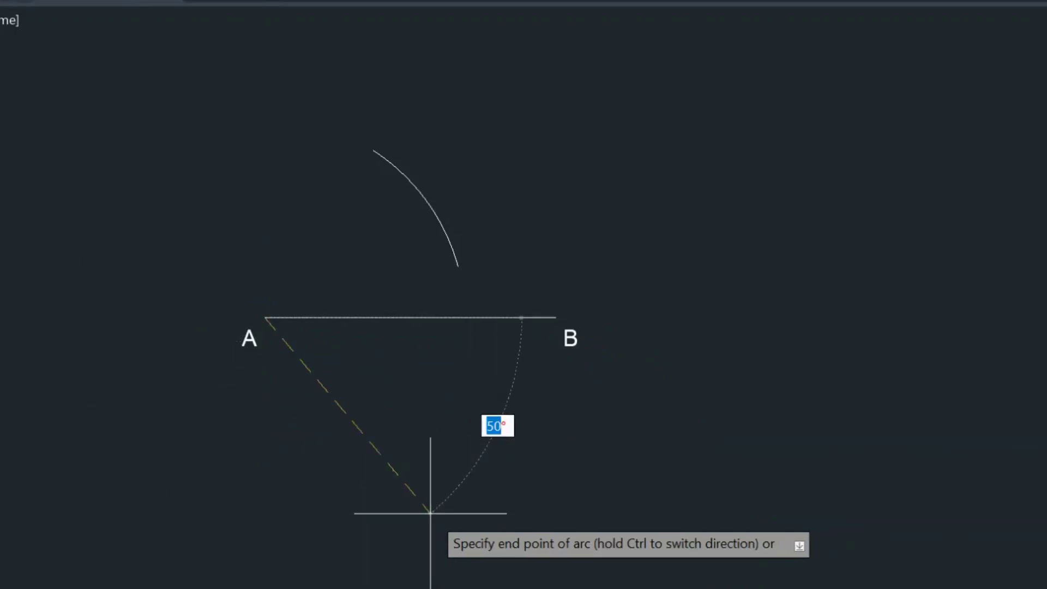
key("Escape")
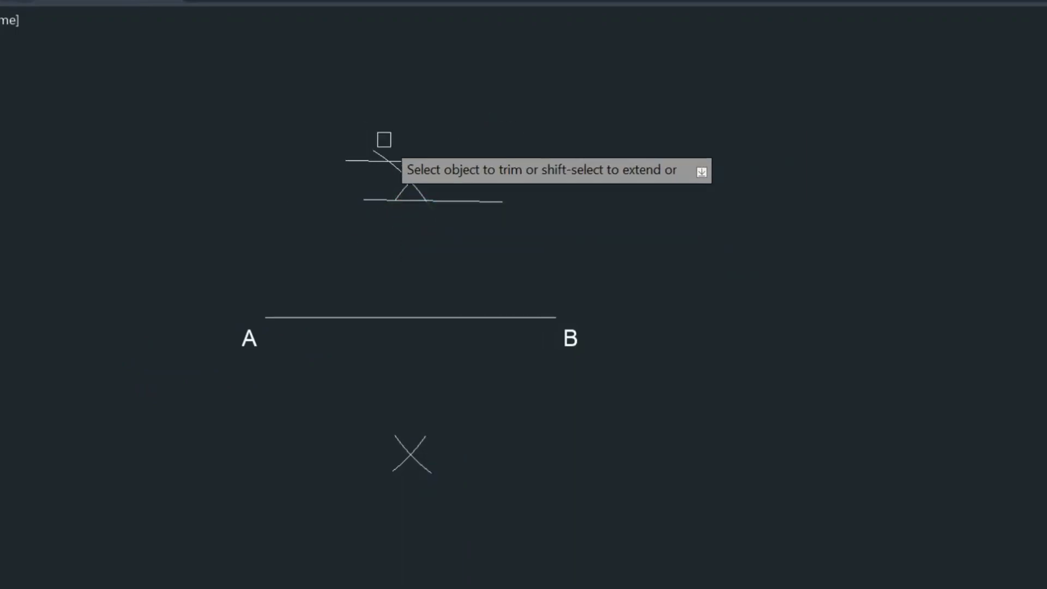
- Trim the arc tails beyond the helper lines and finish the upper helper line
left_click(378, 155)
key("Escape")
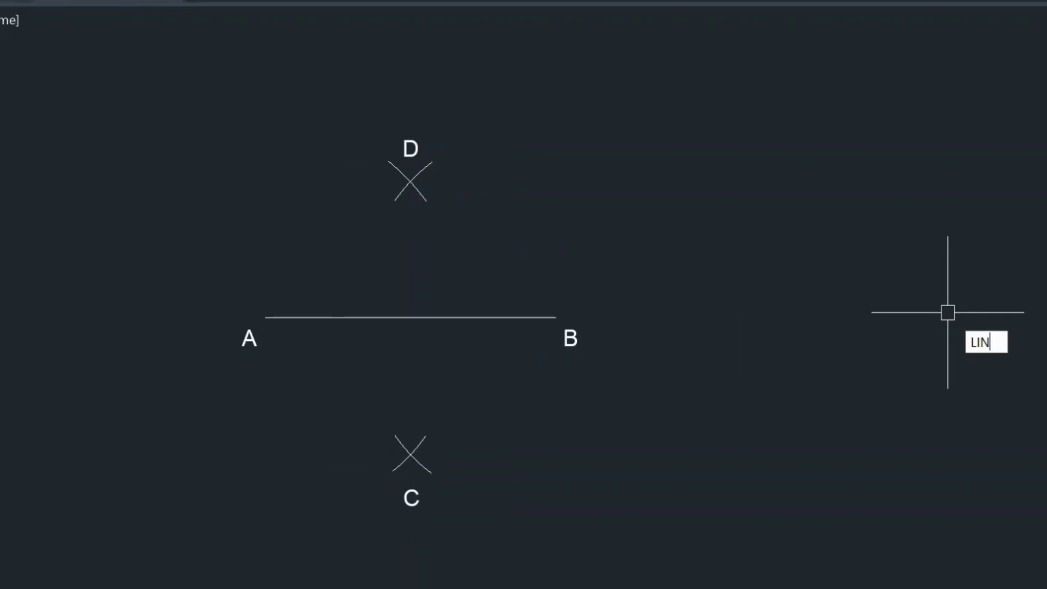
- Draw the connected line chain A–D–B–C and back to A, snapping to each vertex
key("Return")
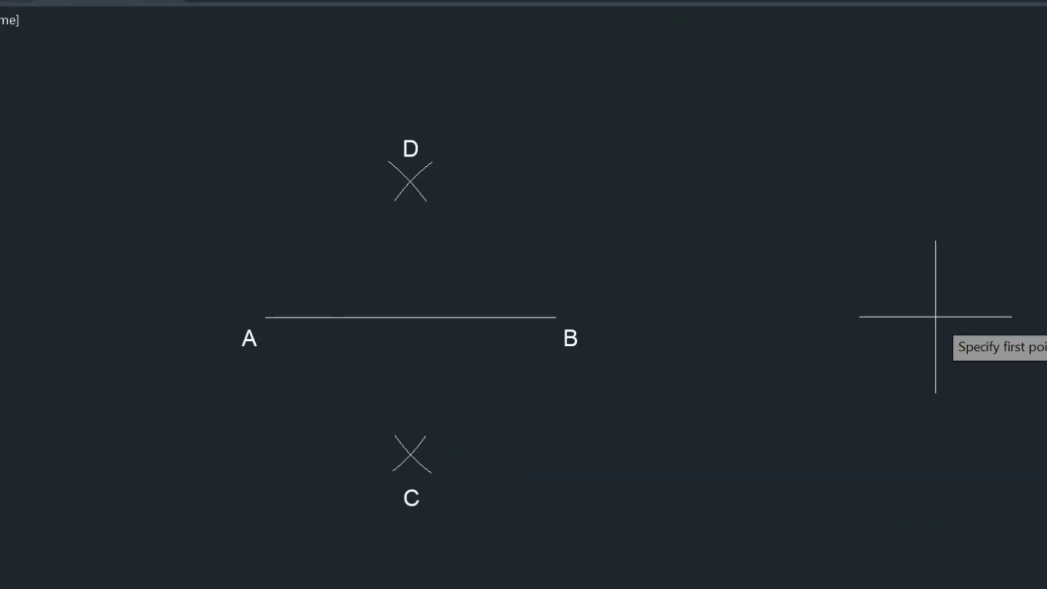
left_click(264, 317)
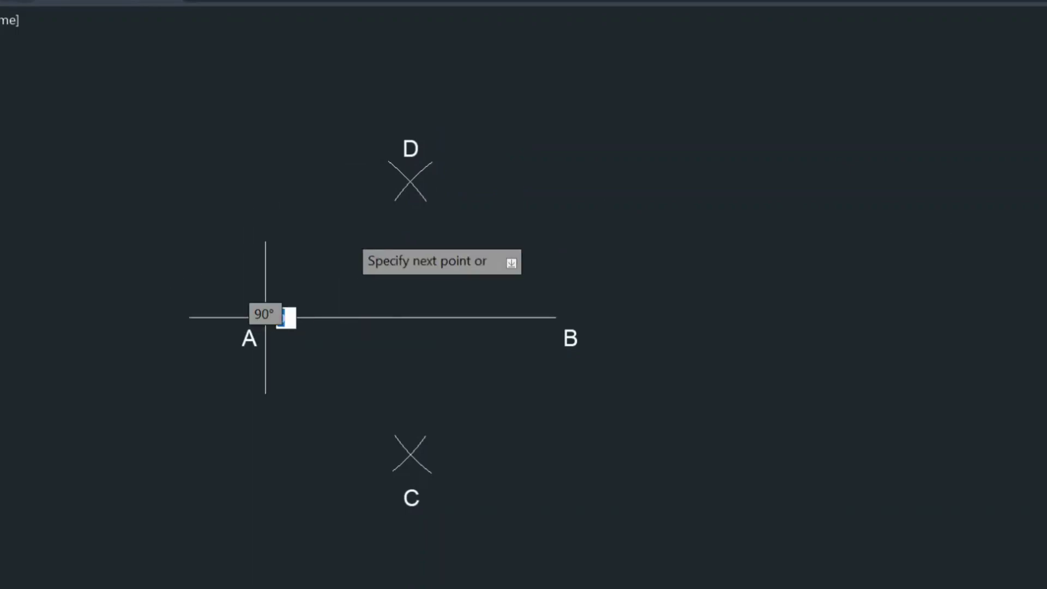
left_click(411, 182)
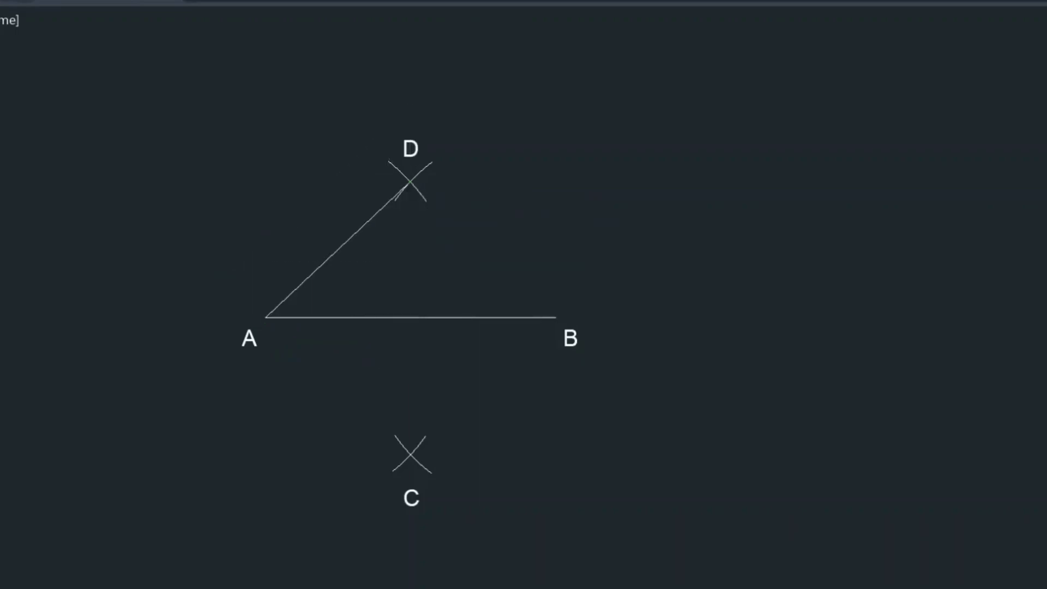
scroll(558, 317, "up", 6)
left_click(545, 314)
scroll(561, 312, "down", 4)
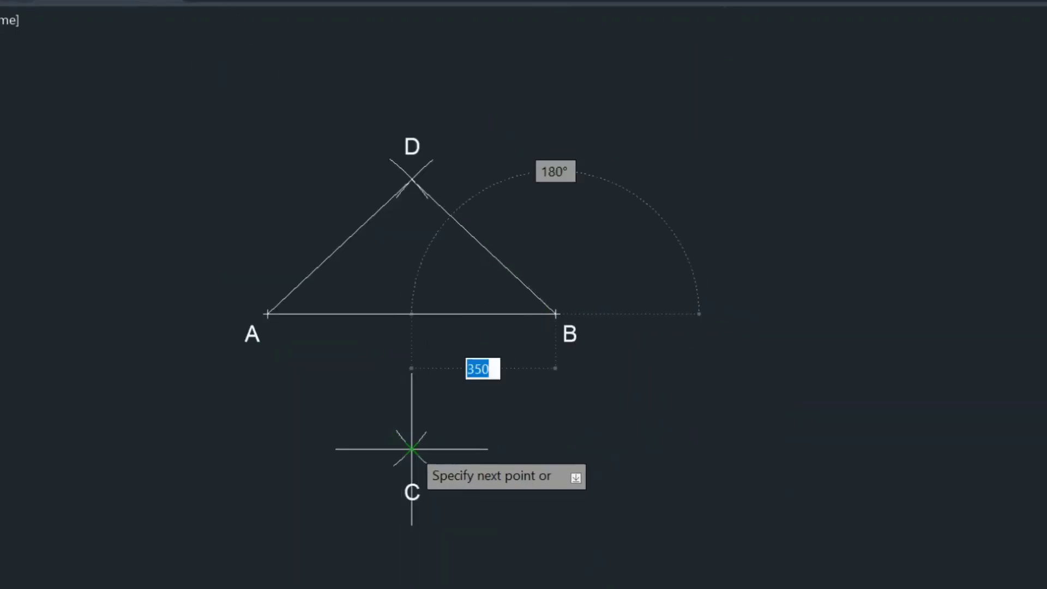
scroll(410, 452, "up", 4)
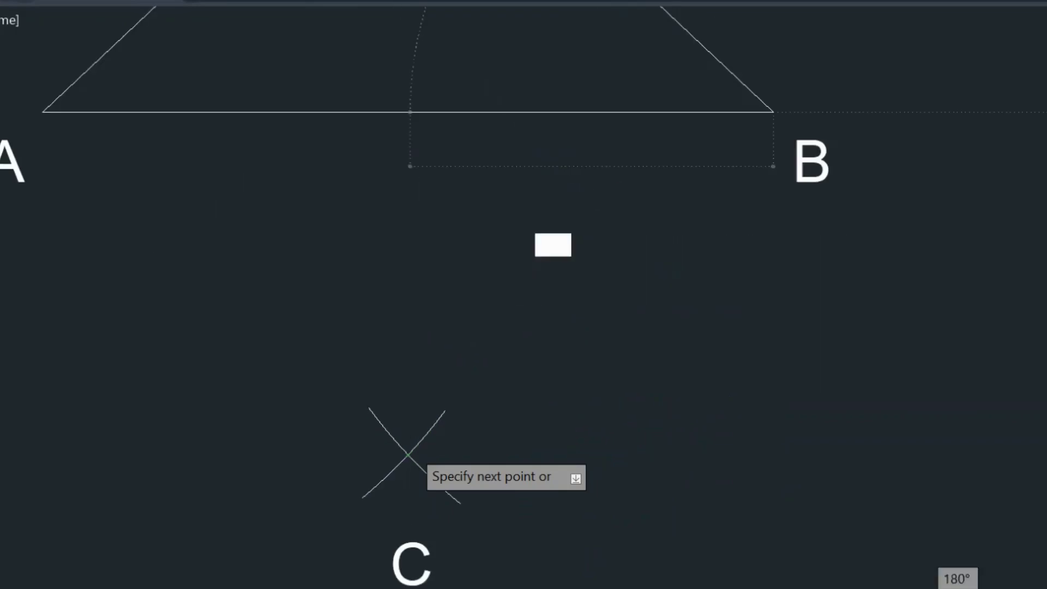
left_click(408, 454)
left_click(43, 112)
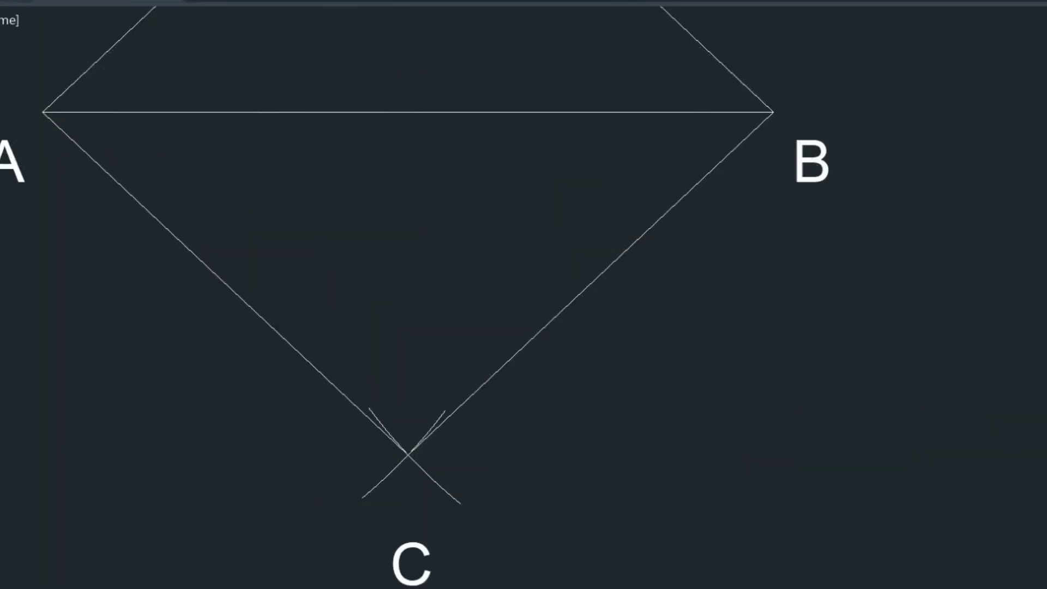